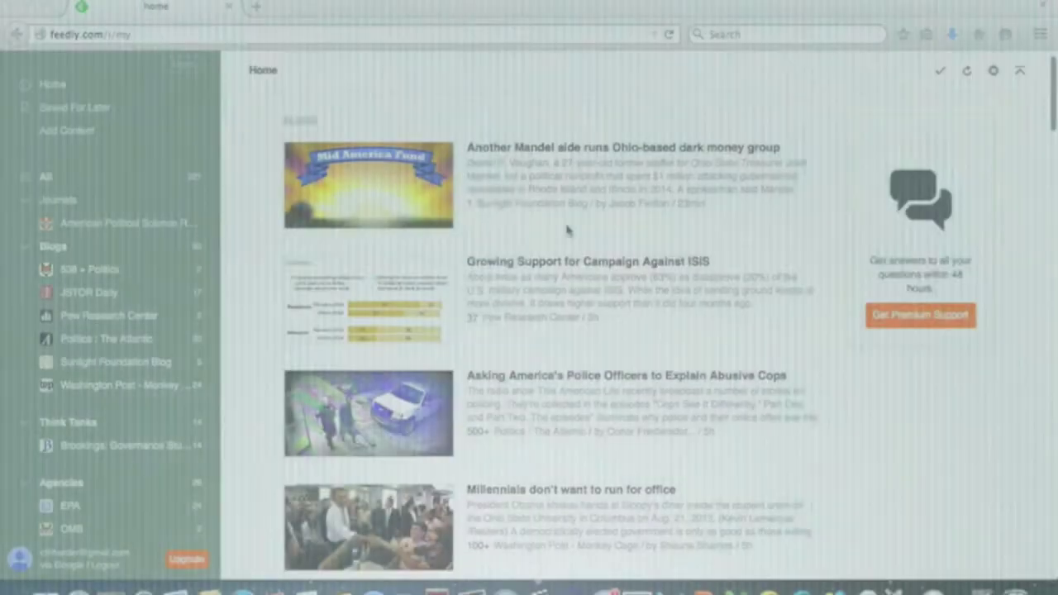
- Look through the Feedly home feed's blog, think tank and agency articles, the Marco Rubio article, and the Google Alerts page
scroll(568, 230, "down", 5)
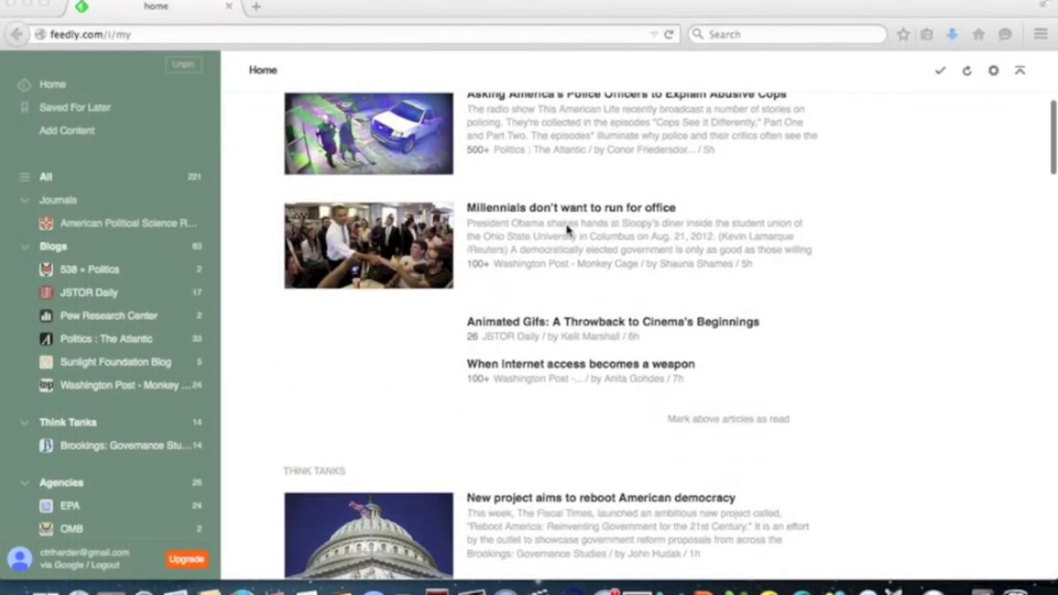
scroll(567, 230, "down", 5)
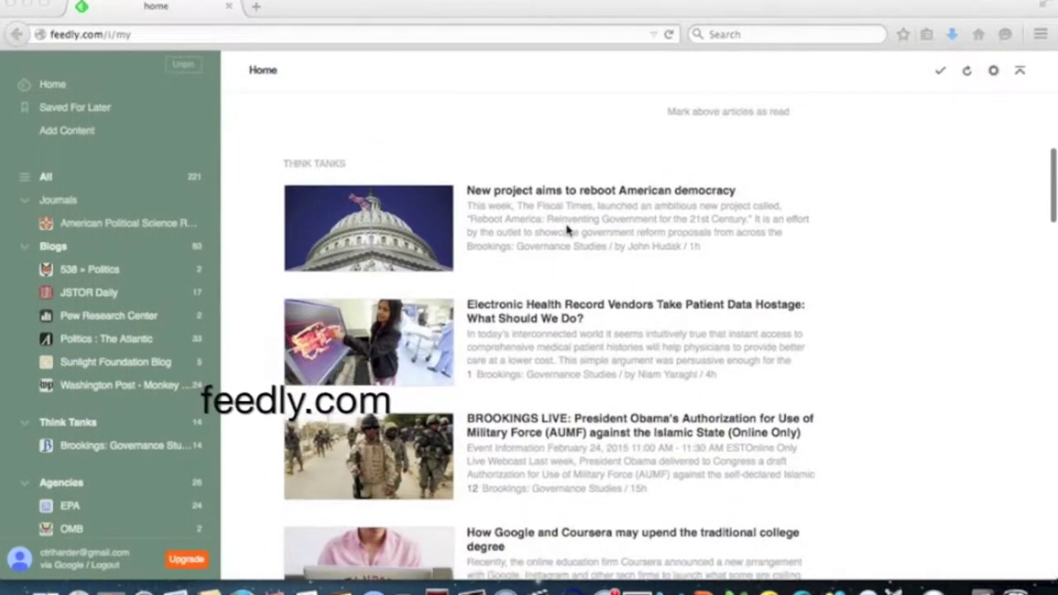
scroll(568, 229, "down", 6)
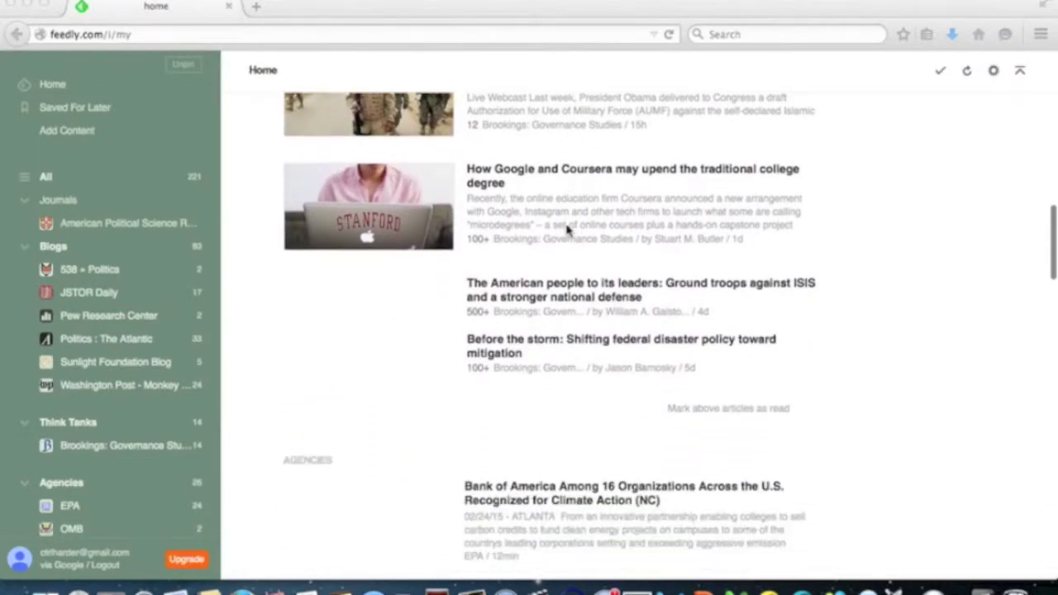
scroll(568, 230, "down", 8)
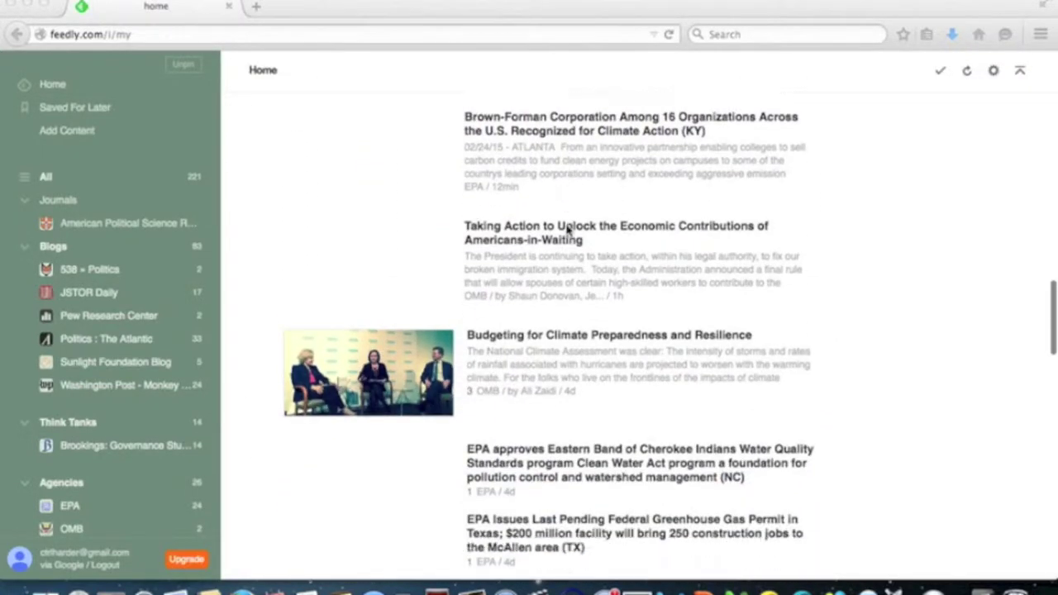
scroll(568, 230, "down", 4)
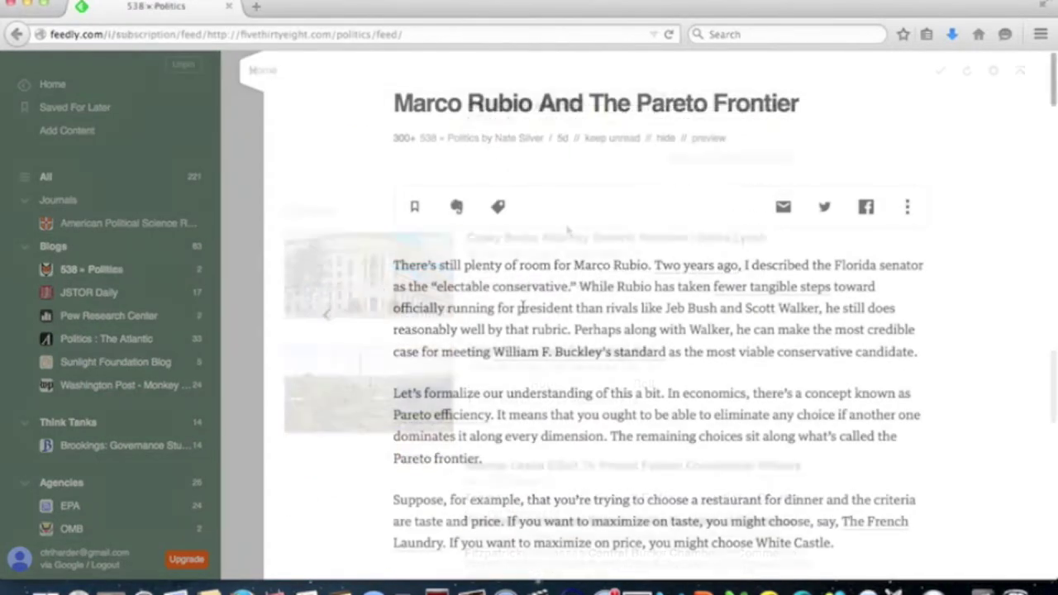
scroll(521, 308, "down", 5)
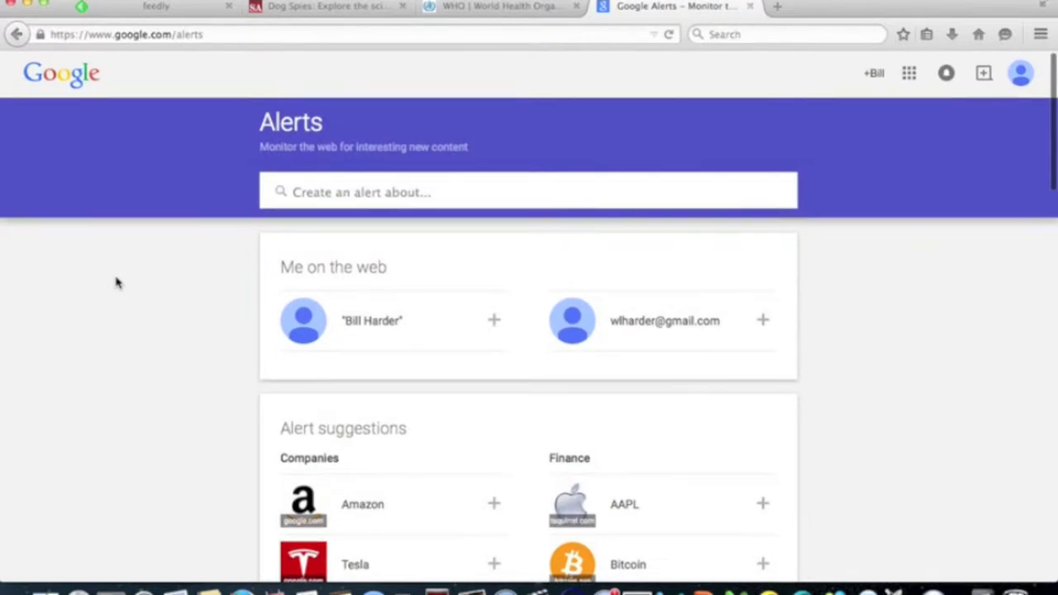
scroll(115, 282, "down", 5)
scroll(116, 283, "down", 10)
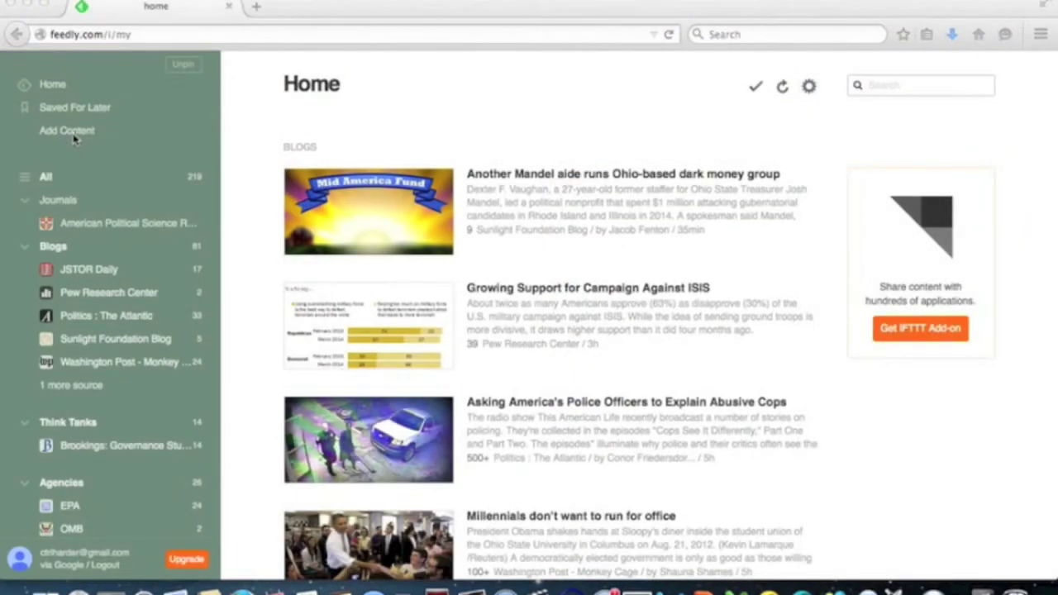
- Open Feedly's add-content page and search for "the economist"
left_click(73, 139)
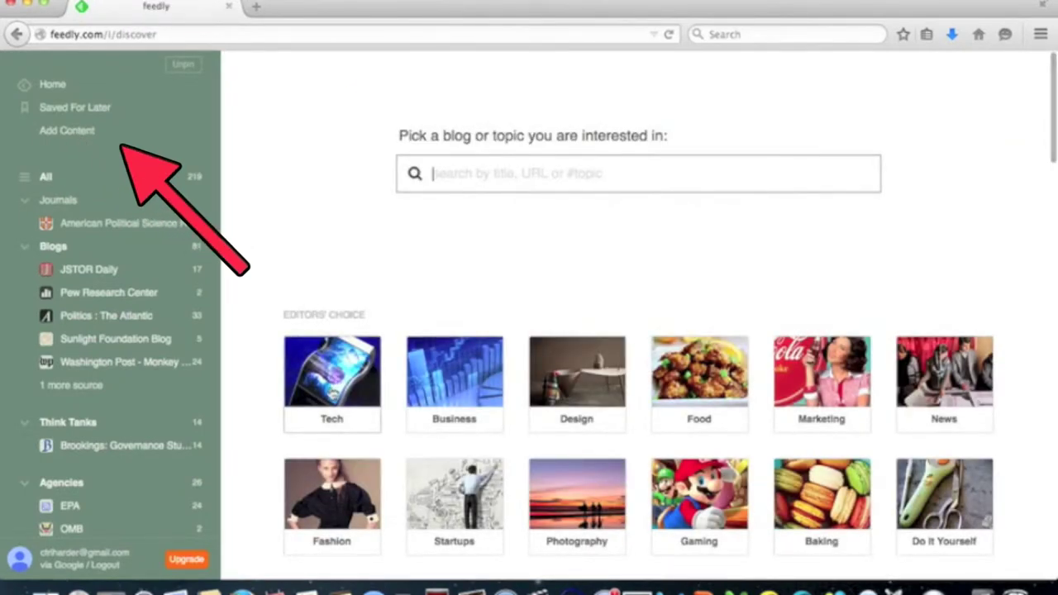
type("the econ")
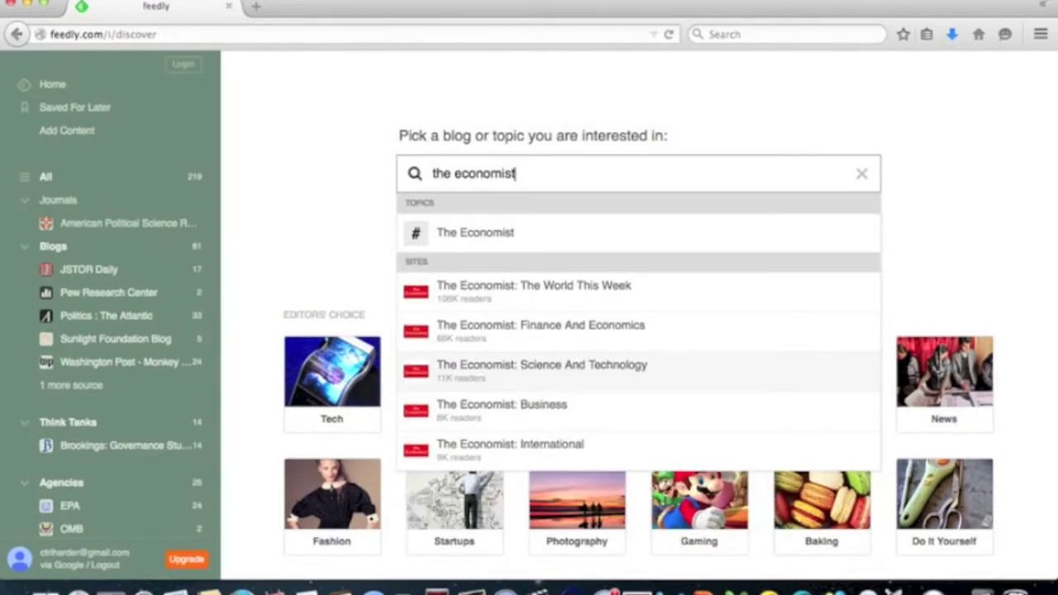
type("omist")
key("Return")
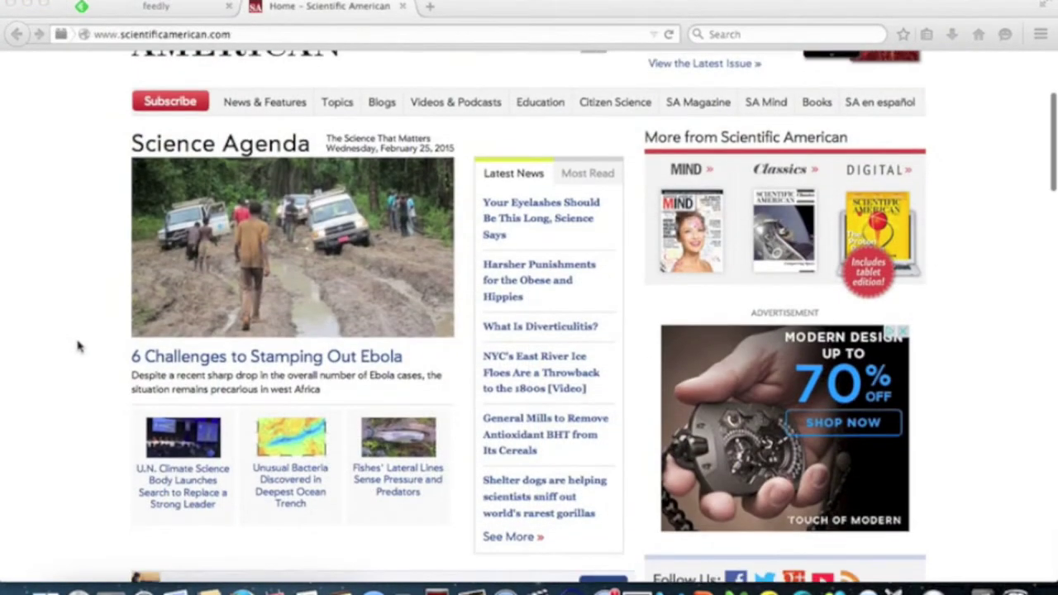
- Open the RSS sitemap from Scientific American's home page and look through its listed feeds
scroll(77, 346, "down", 4)
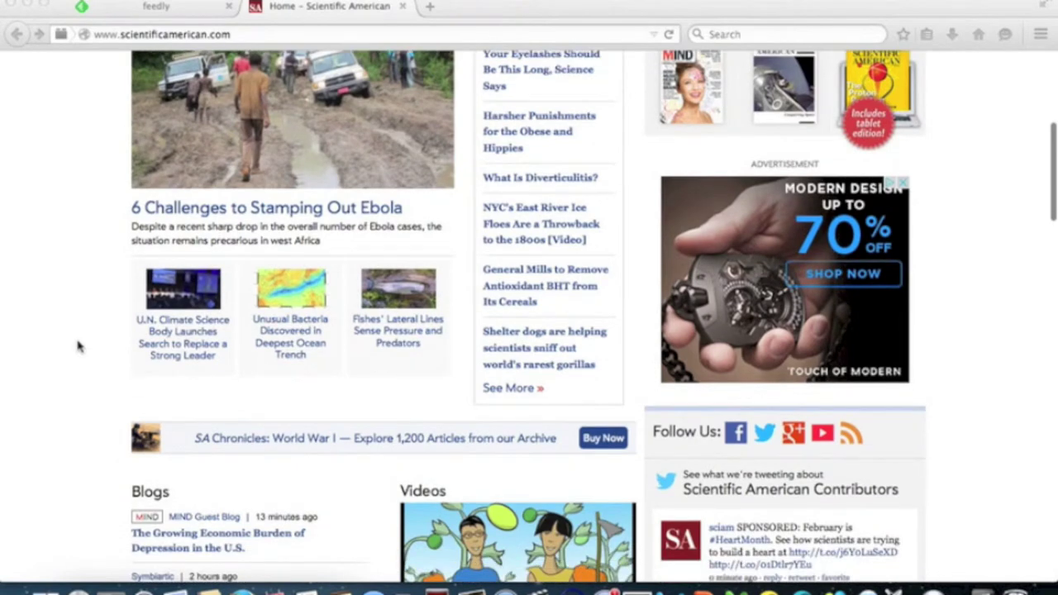
scroll(77, 346, "down", 4)
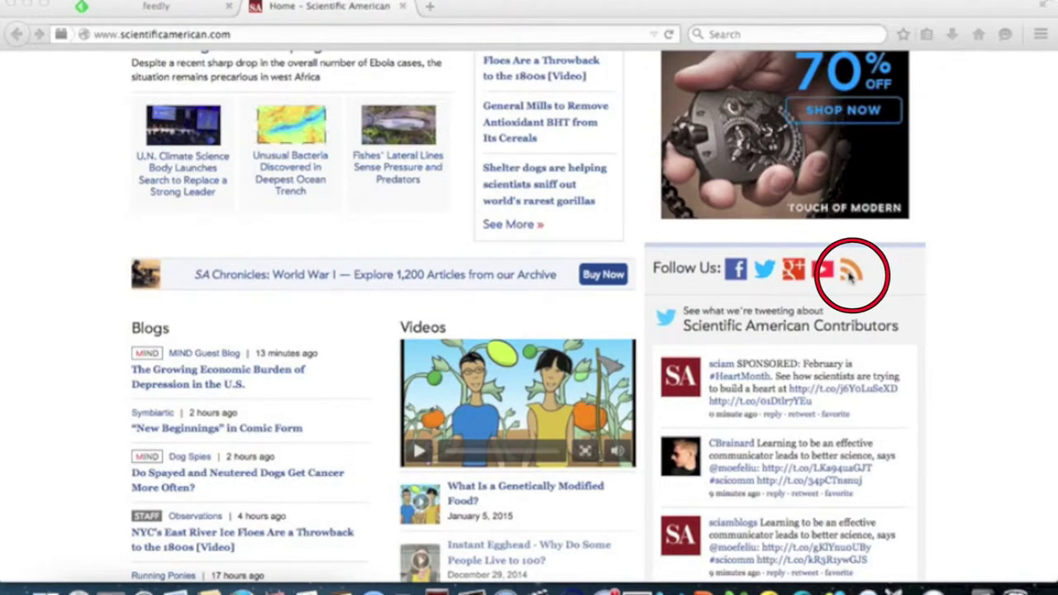
key("super+l")
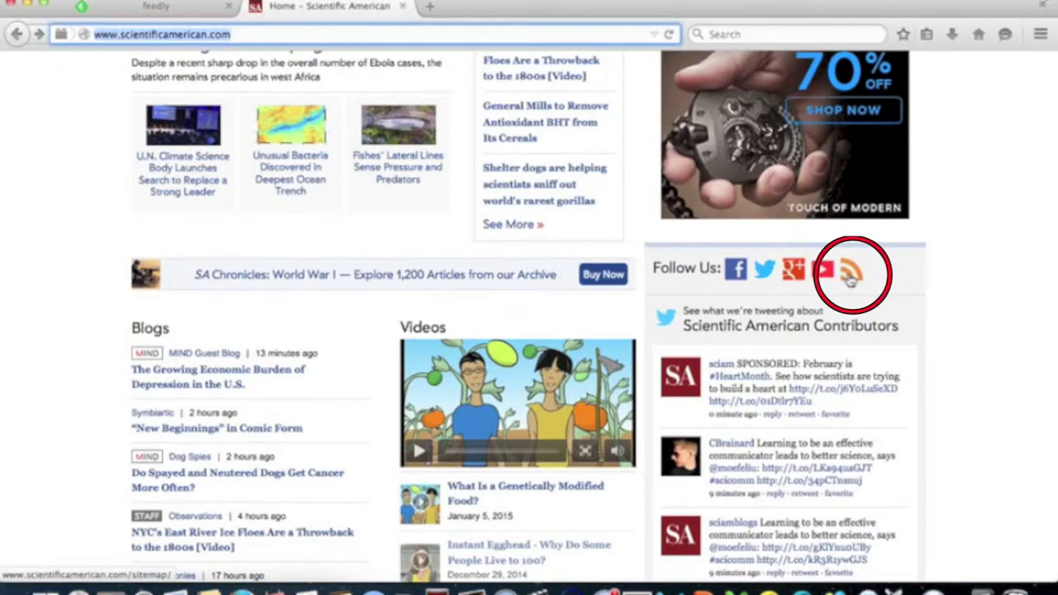
key("Return")
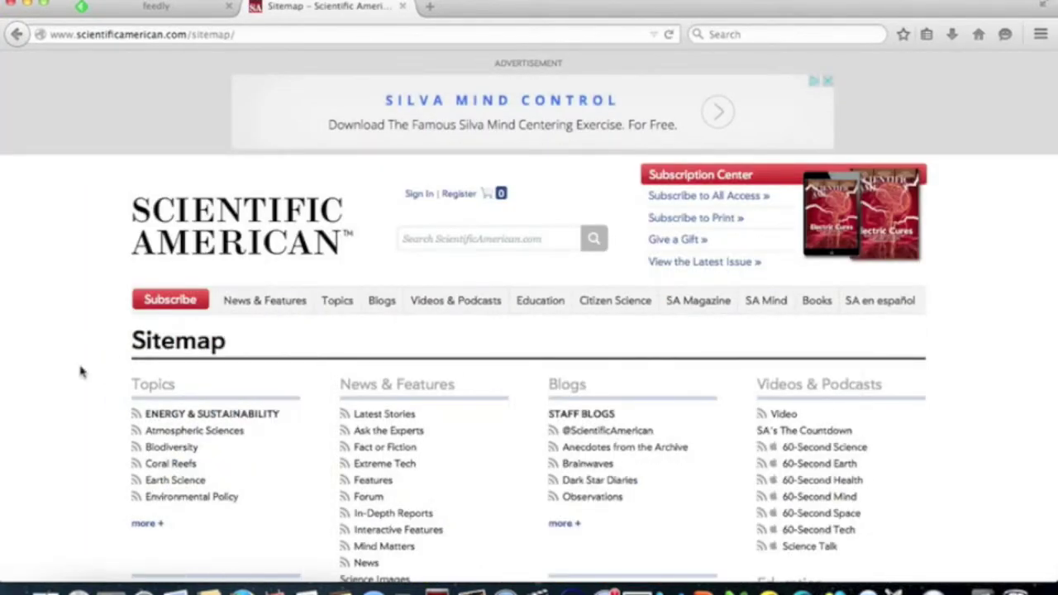
scroll(69, 376, "down", 8)
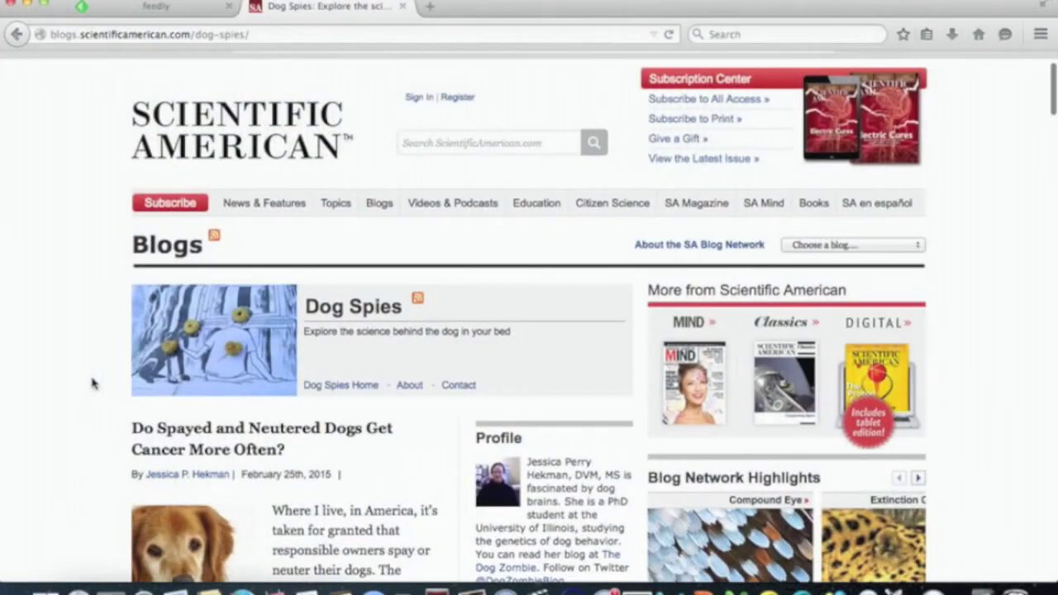
- Look over Scientific American's Dog Spies blog and copy its web address
scroll(93, 383, "down", 5)
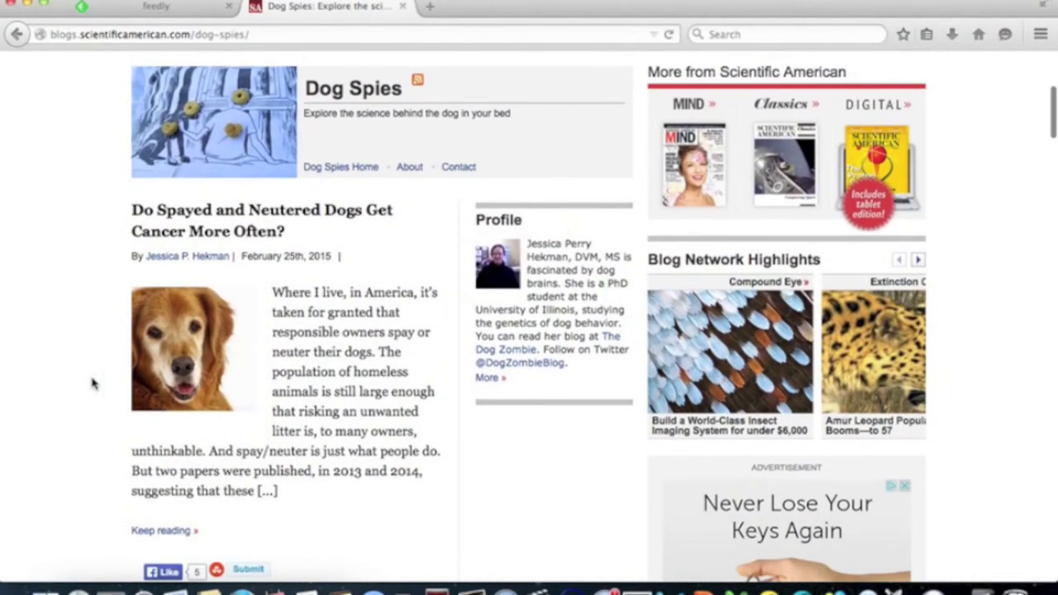
scroll(94, 382, "down", 3)
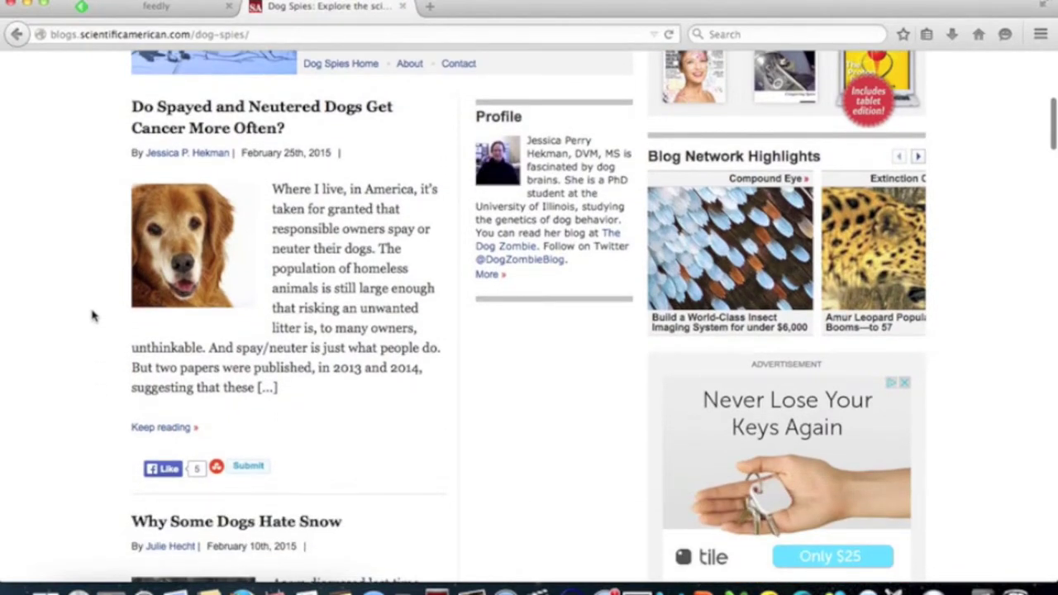
left_click(115, 37)
right_click(115, 36)
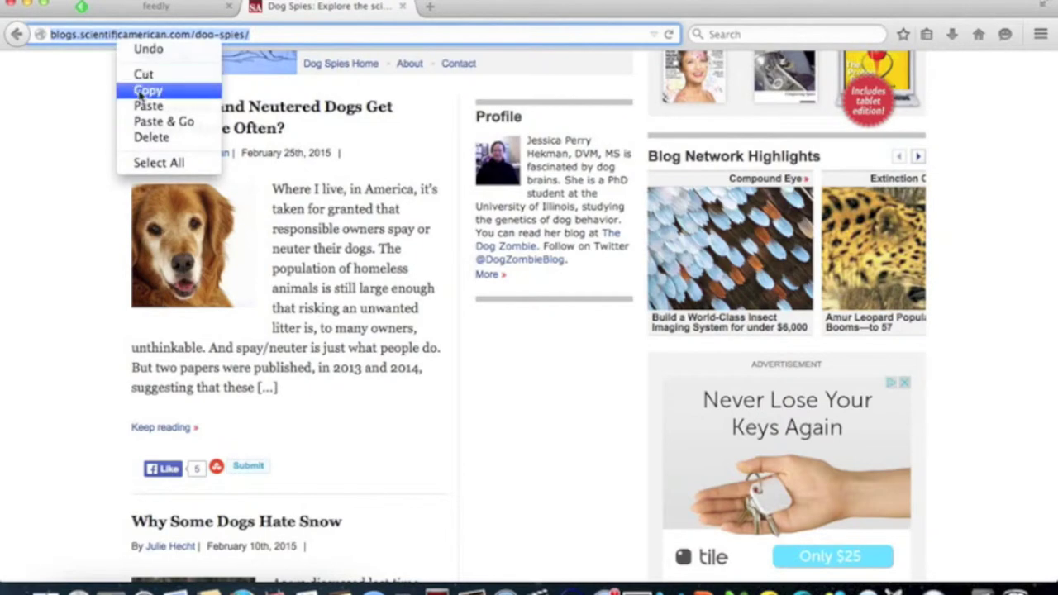
left_click(142, 88)
- Switch to Feedly and search for the copied Dog Spies blog address
left_click(147, 15)
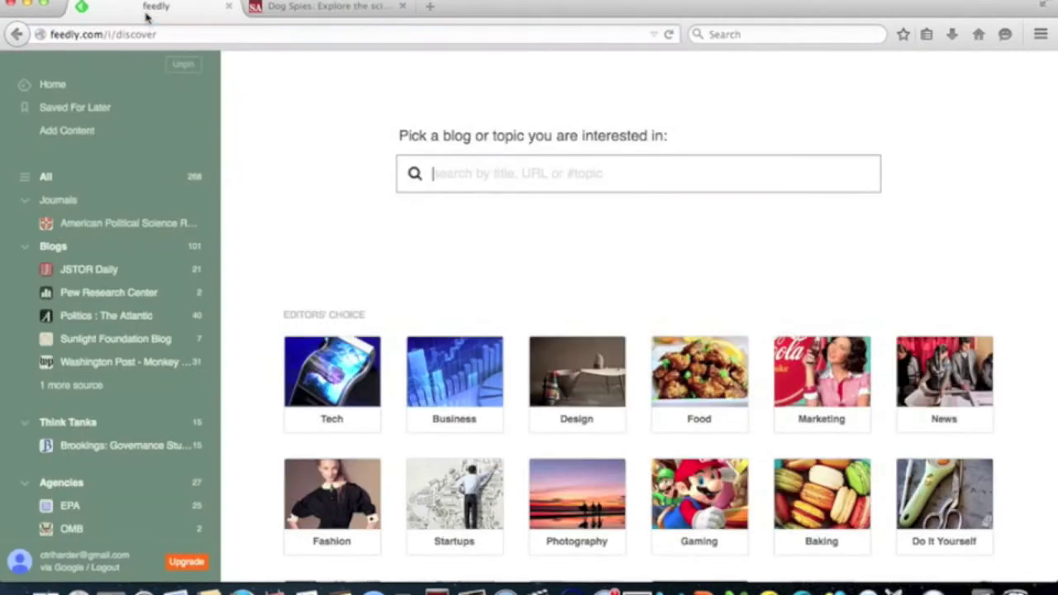
key("super+v")
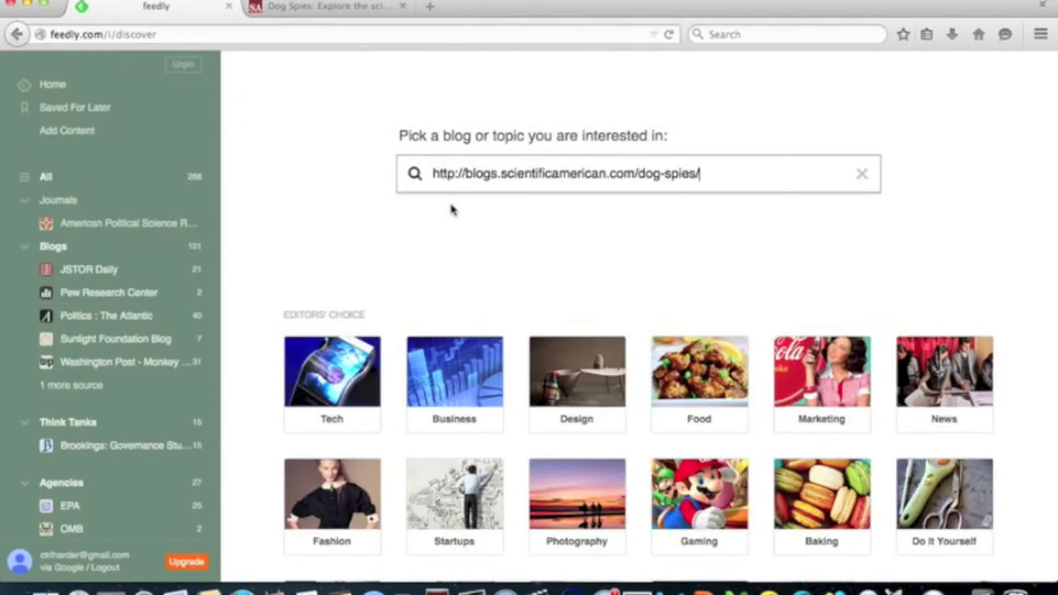
key("Return")
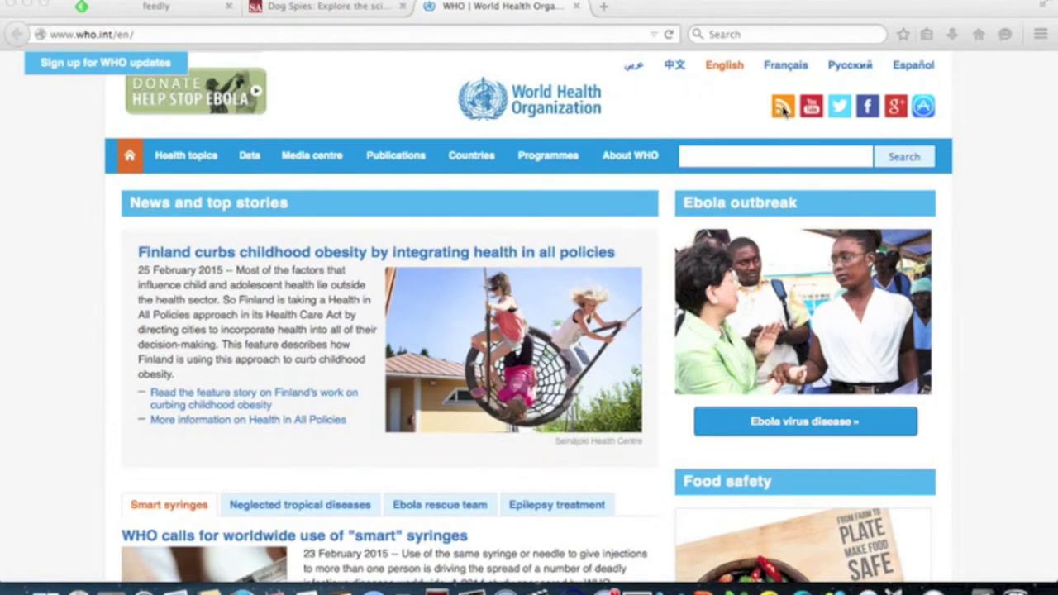
- Open the World Health Organization's list of RSS feeds and its News on Ebola feed
left_click(784, 109)
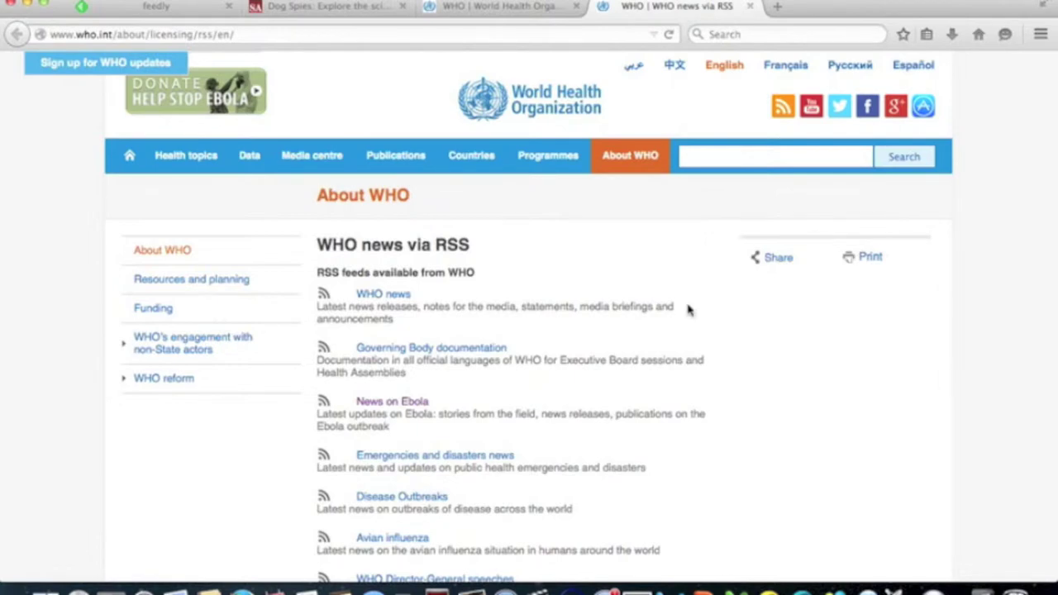
scroll(687, 309, "down", 3)
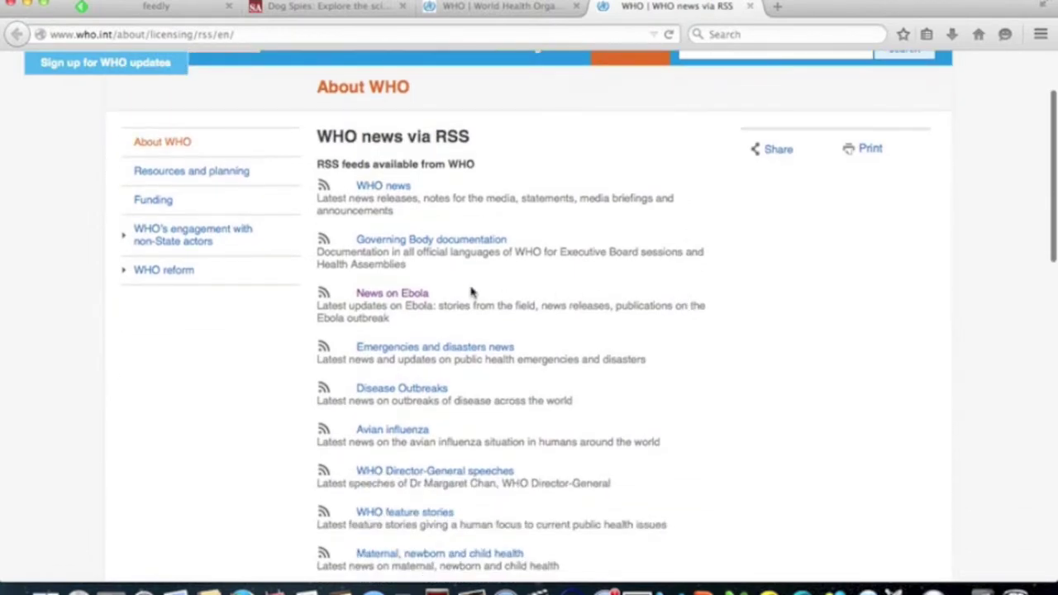
left_click(420, 295)
- Copy the Ebola news feed's address and paste it into Feedly's content search
right_click(266, 37)
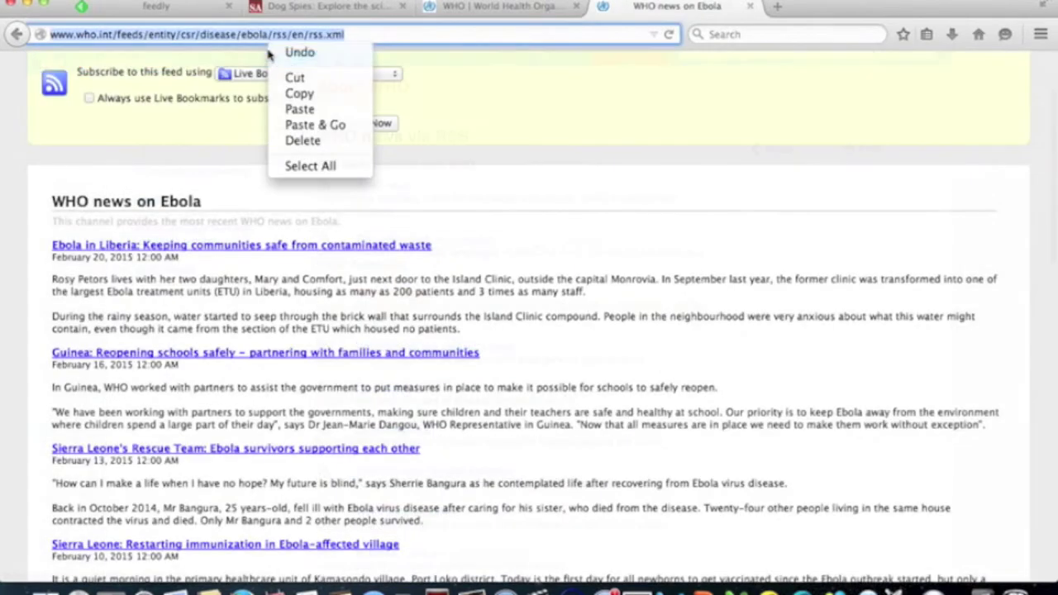
left_click(284, 92)
left_click(188, 8)
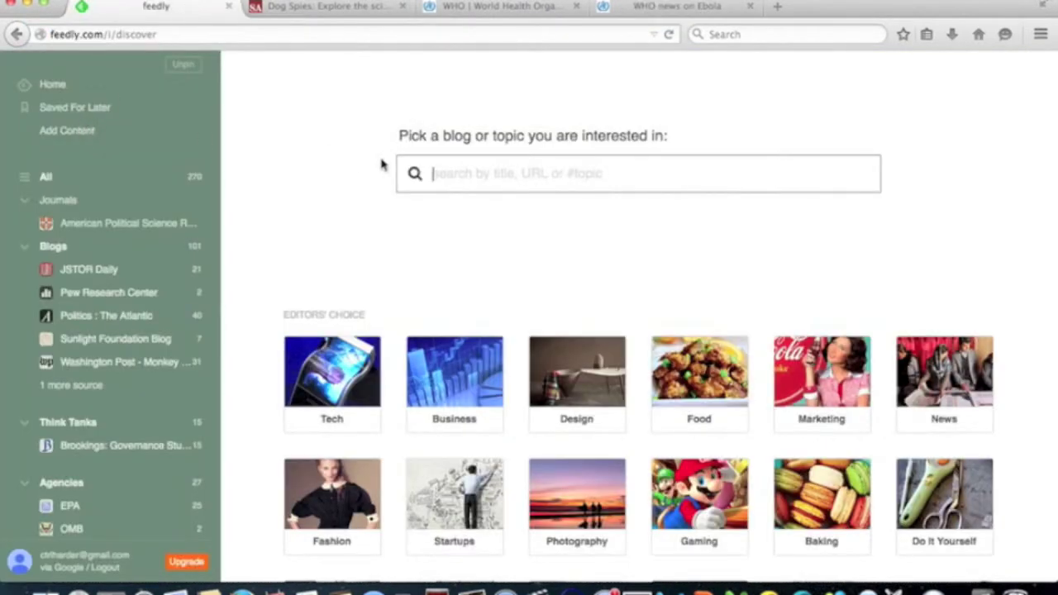
key("super+v")
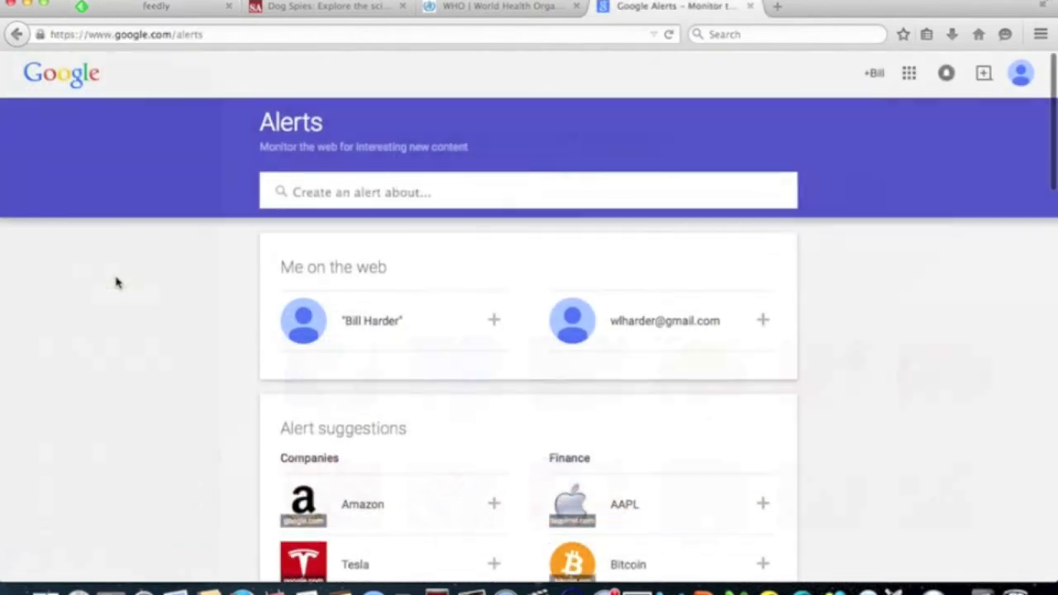
- Enter "higher education technology" as the topic of a new alert in Google Alerts
scroll(115, 282, "down", 2)
scroll(116, 283, "down", 5)
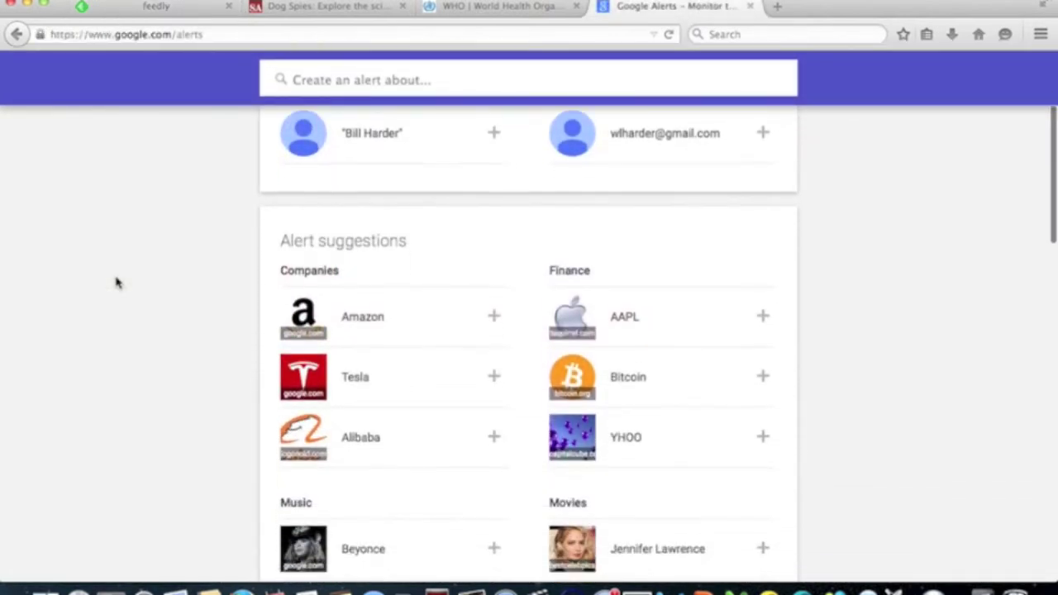
scroll(115, 283, "down", 4)
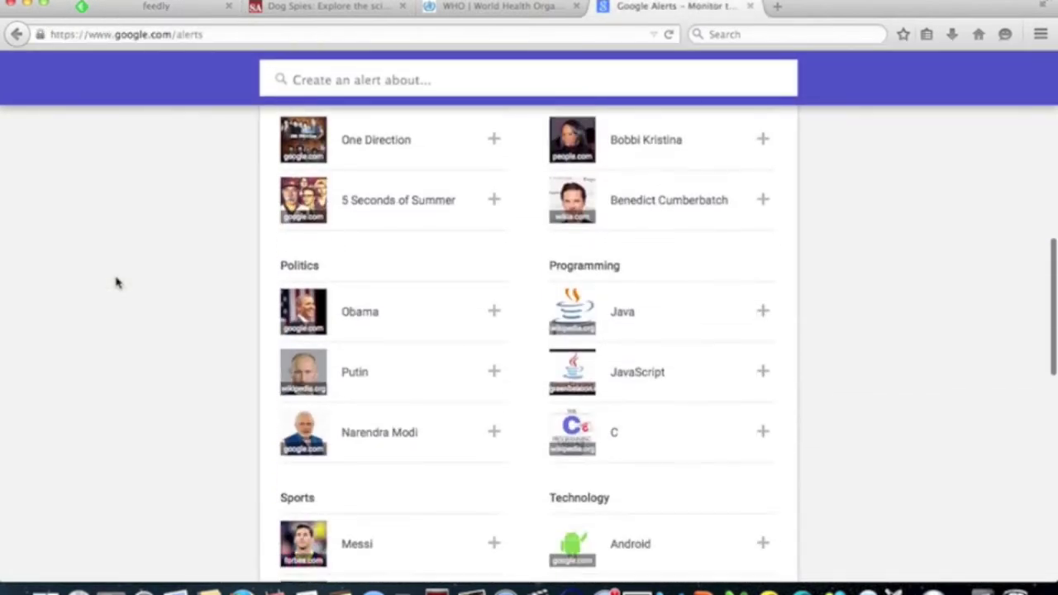
scroll(116, 283, "up", 10)
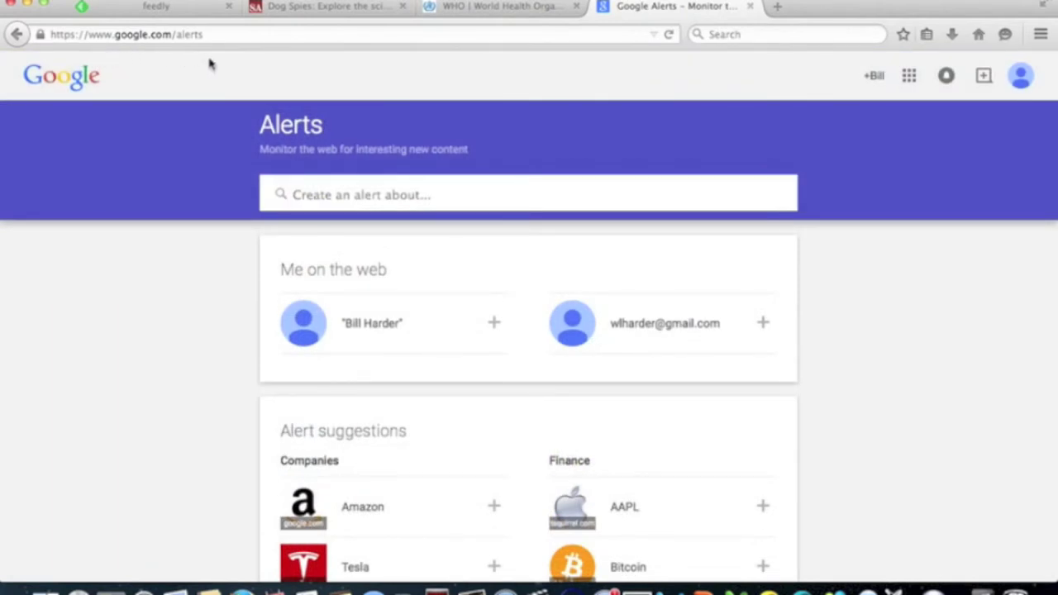
type("higher ")
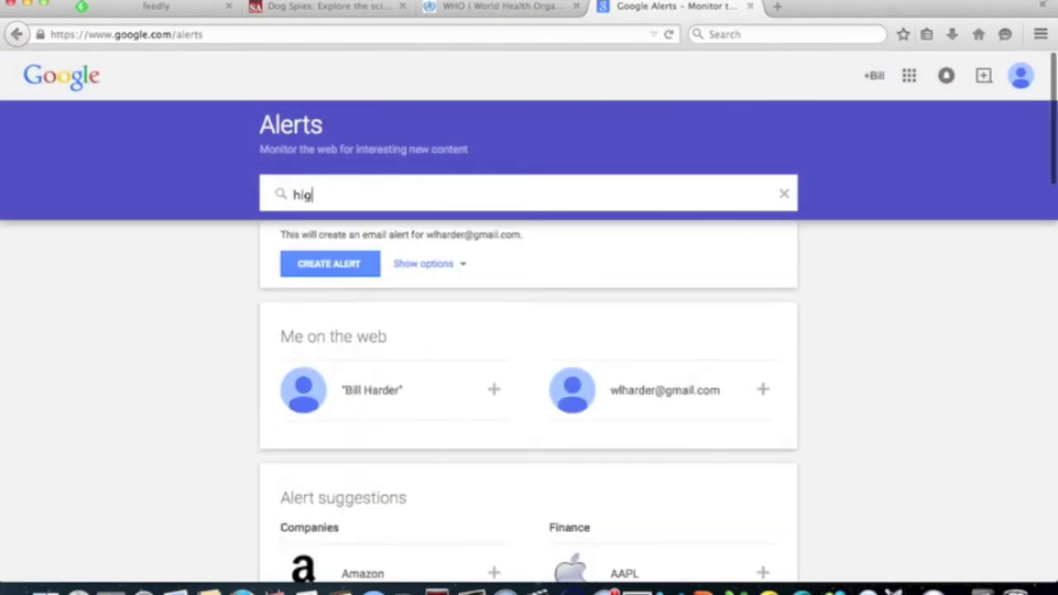
type("education technolog")
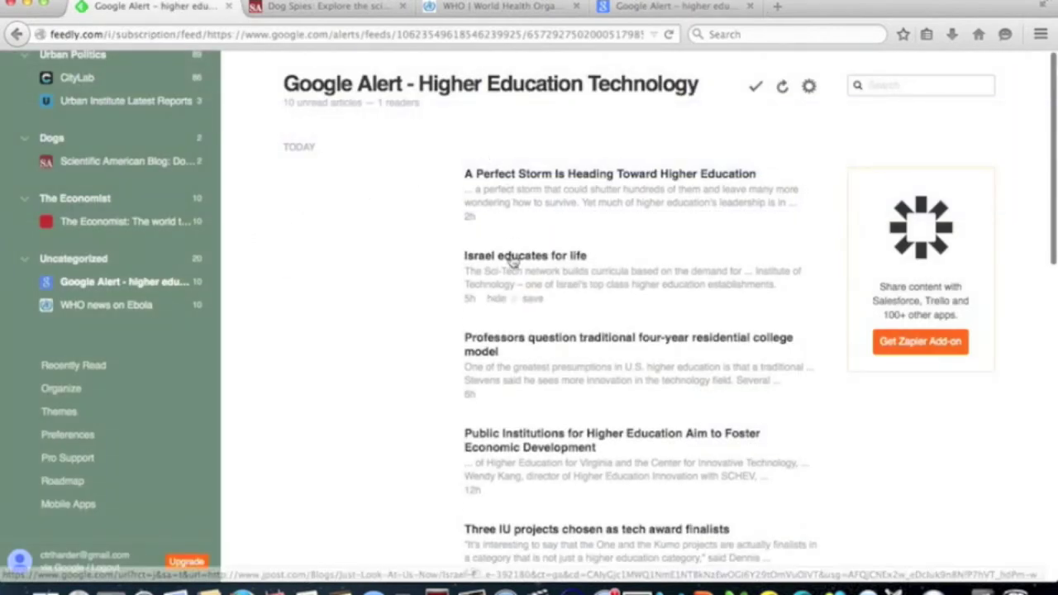
- Look through the articles of the higher education technology Google Alert feed in Feedly
scroll(513, 261, "down", 5)
scroll(513, 262, "down", 3)
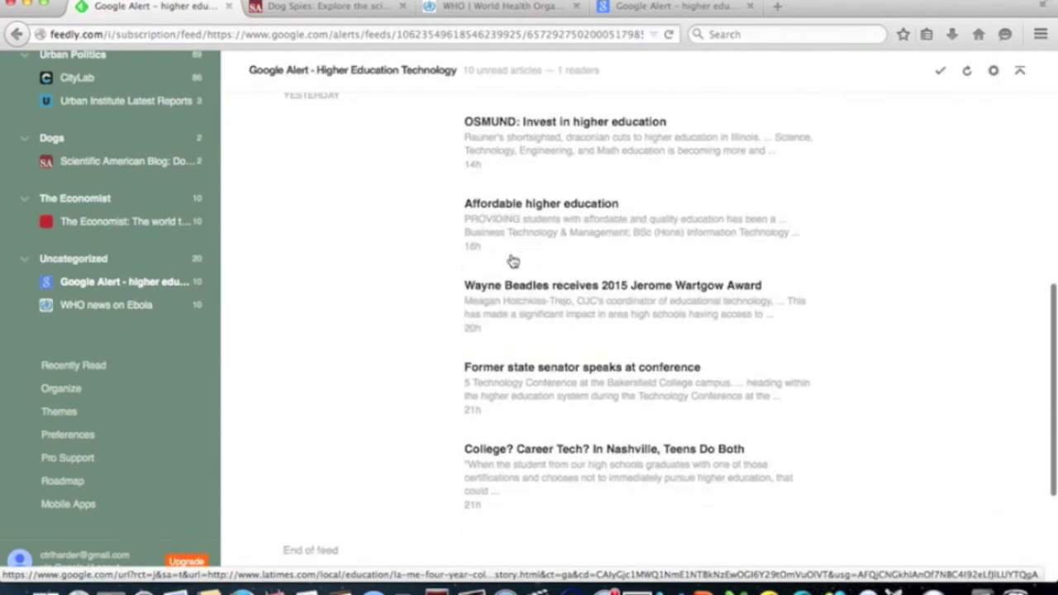
scroll(512, 261, "down", 2)
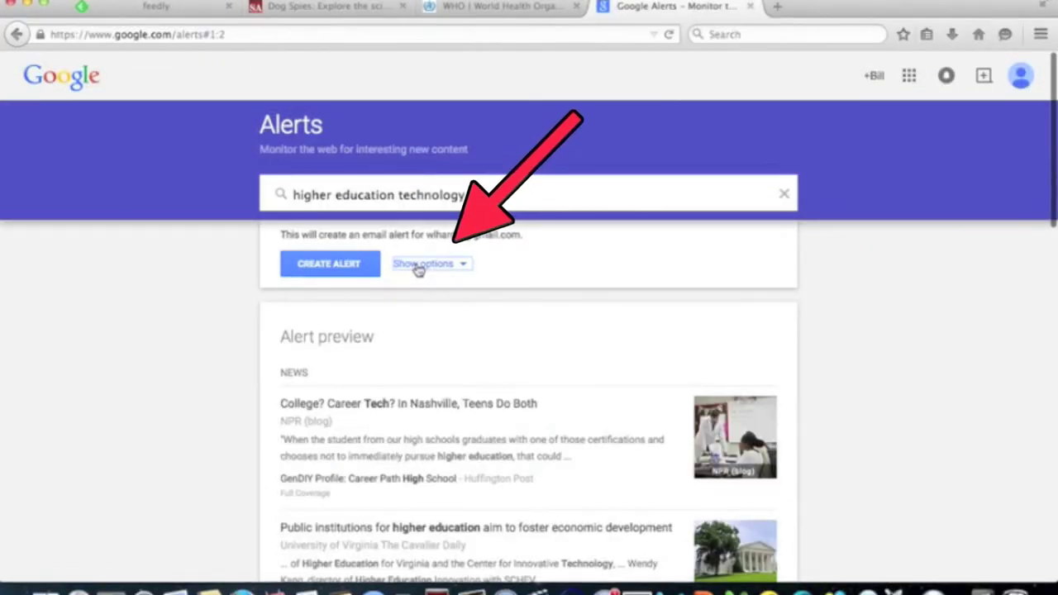
- Show the alert's options in Google Alerts and set its delivery to RSS feed
left_click(419, 268)
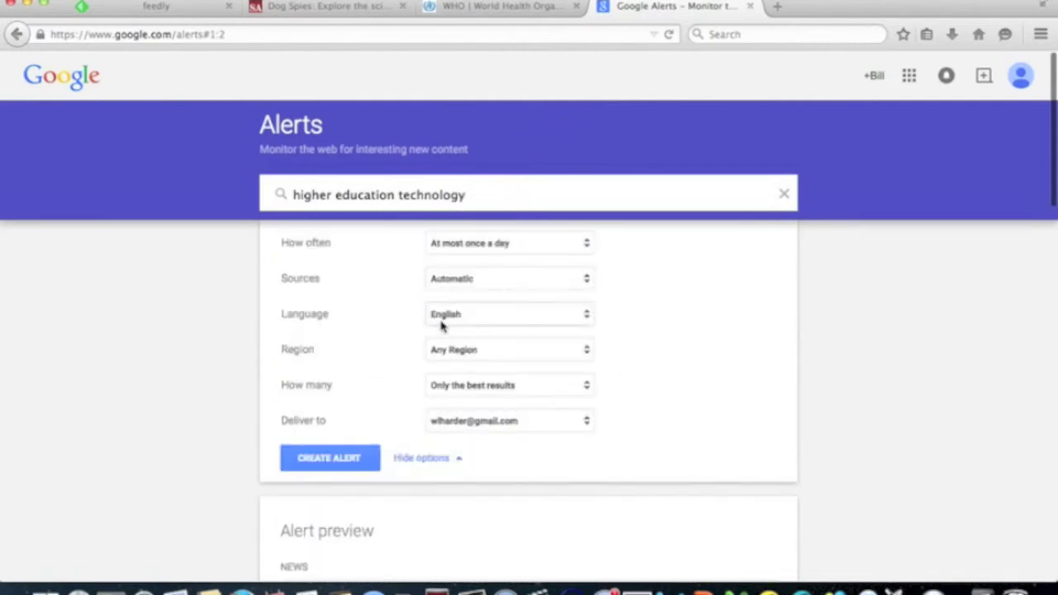
left_click(474, 413)
left_click(473, 444)
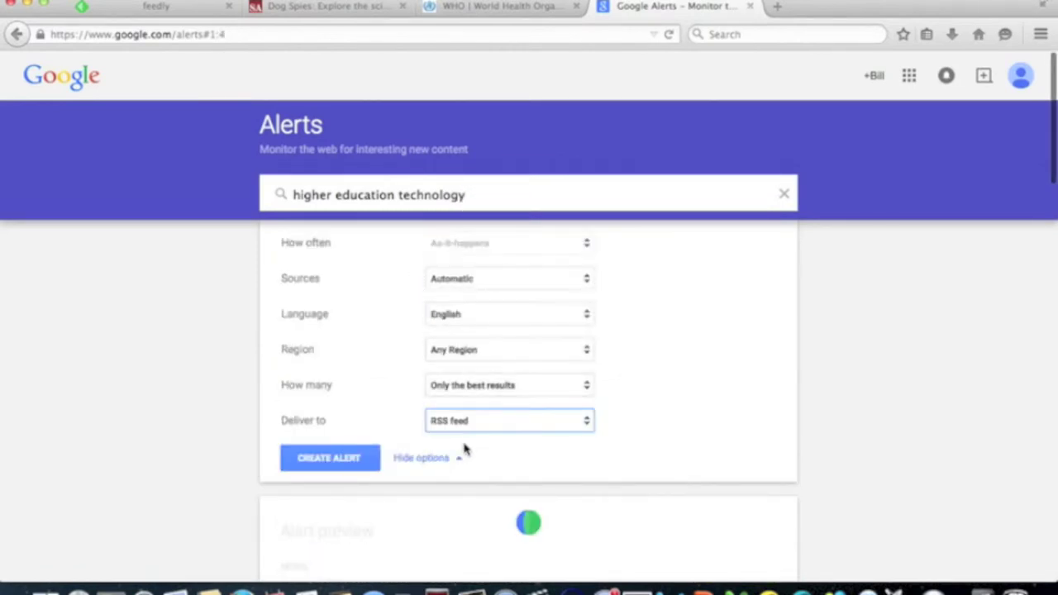
- Create the higher education technology alert in Google Alerts and open its RSS feed
left_click(328, 460)
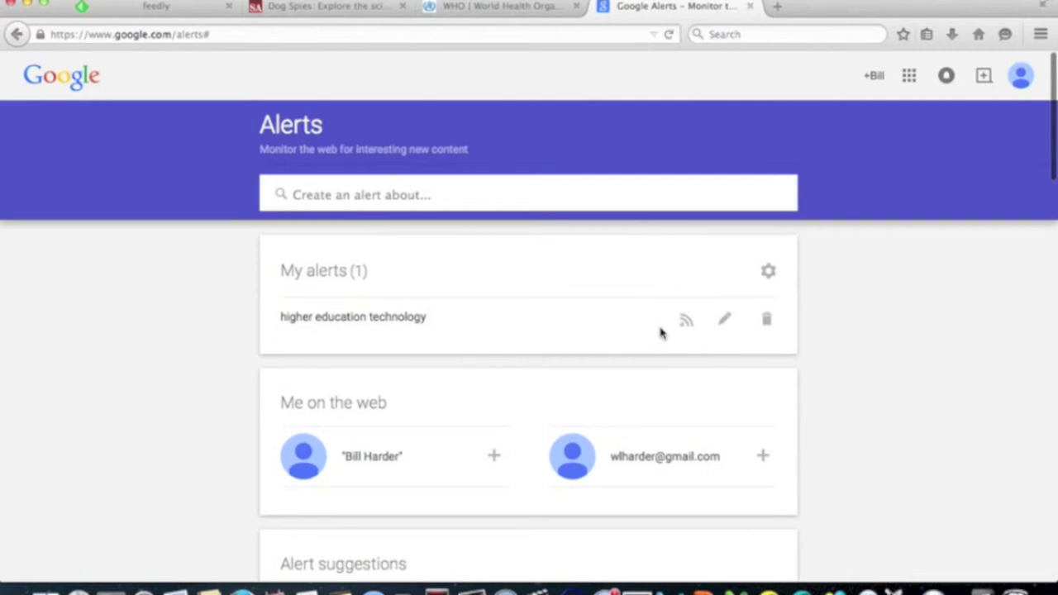
left_click(685, 323)
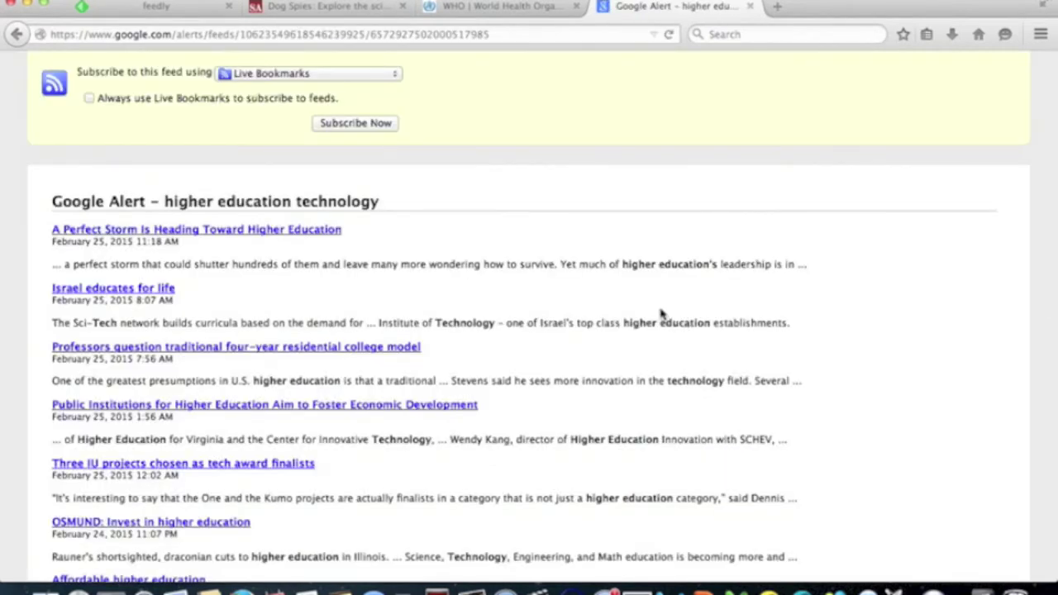
- Copy the higher education technology alert feed's address and search for it in Feedly's content search
left_click(284, 34)
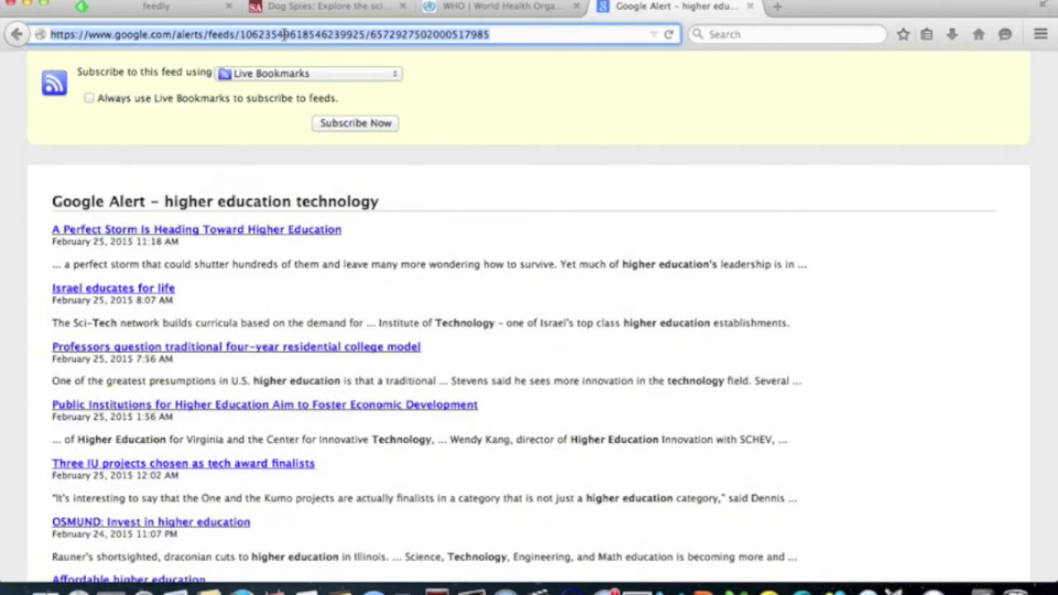
right_click(284, 33)
left_click(311, 88)
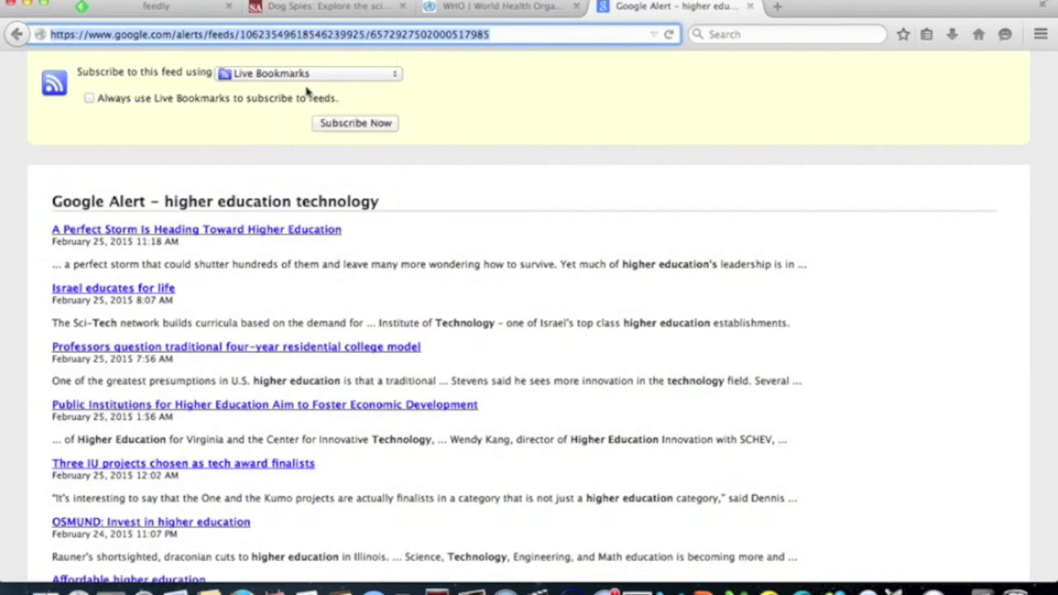
left_click(166, 8)
key("ctrl+v")
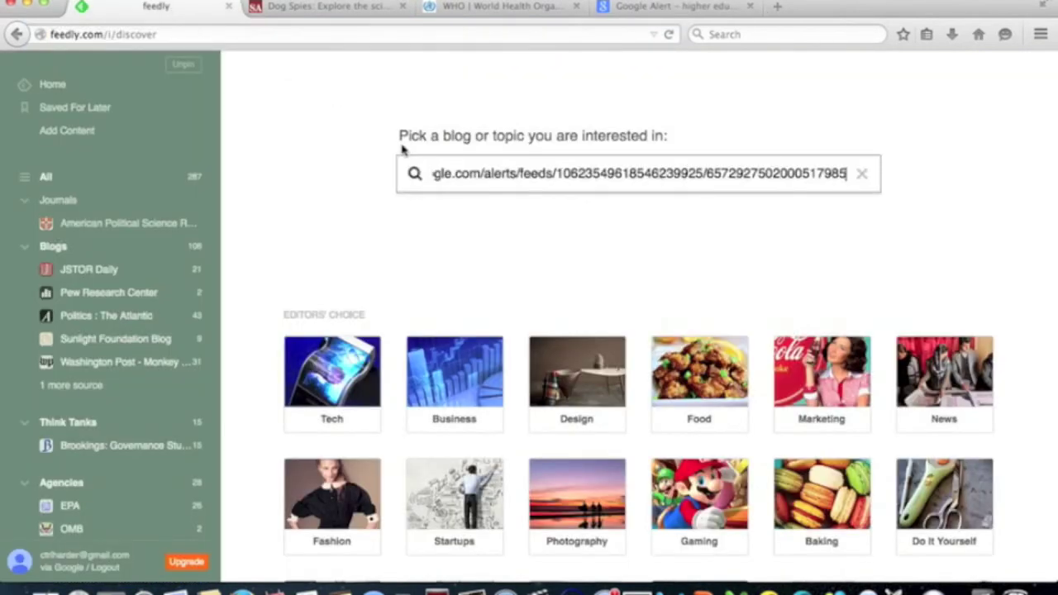
key("Return")
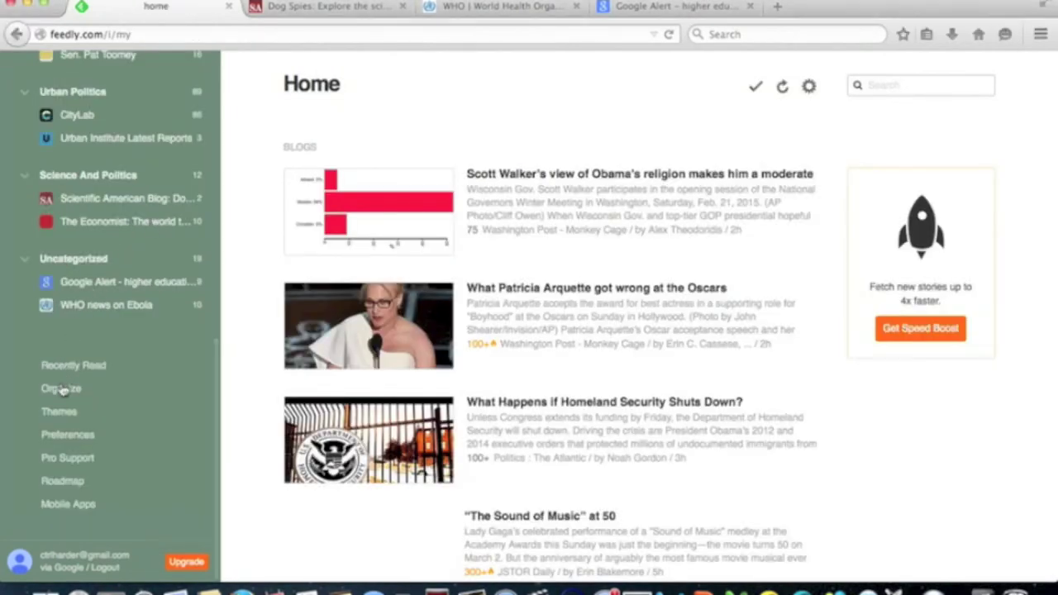
- Open Feedly's Organize page and move WHO news on Ebola from Uncategorized into the Science and Politics collection
left_click(61, 387)
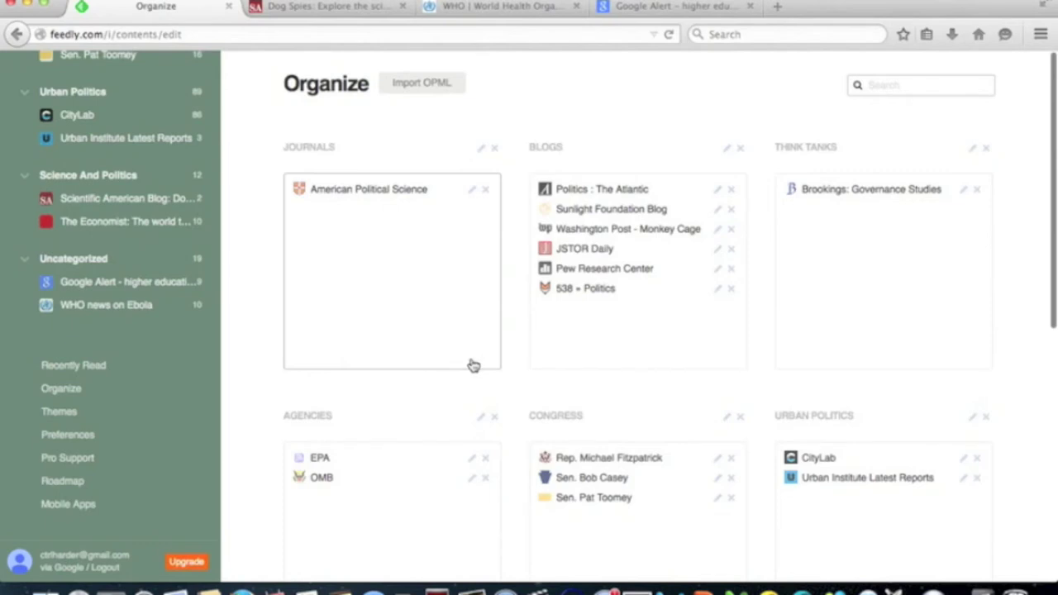
scroll(472, 361, "down", 6)
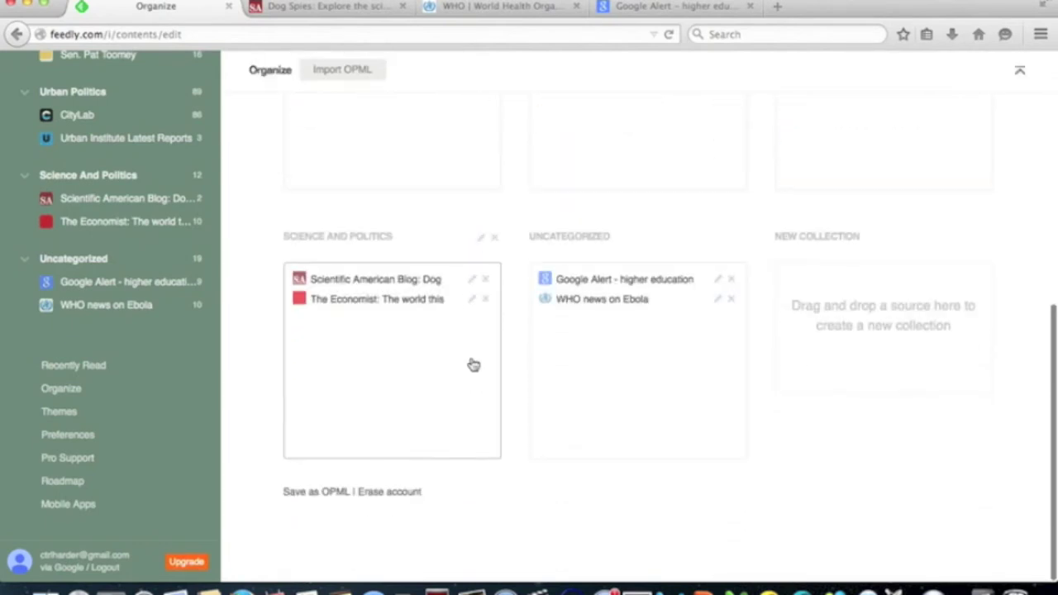
left_click_drag(593, 308, 390, 339)
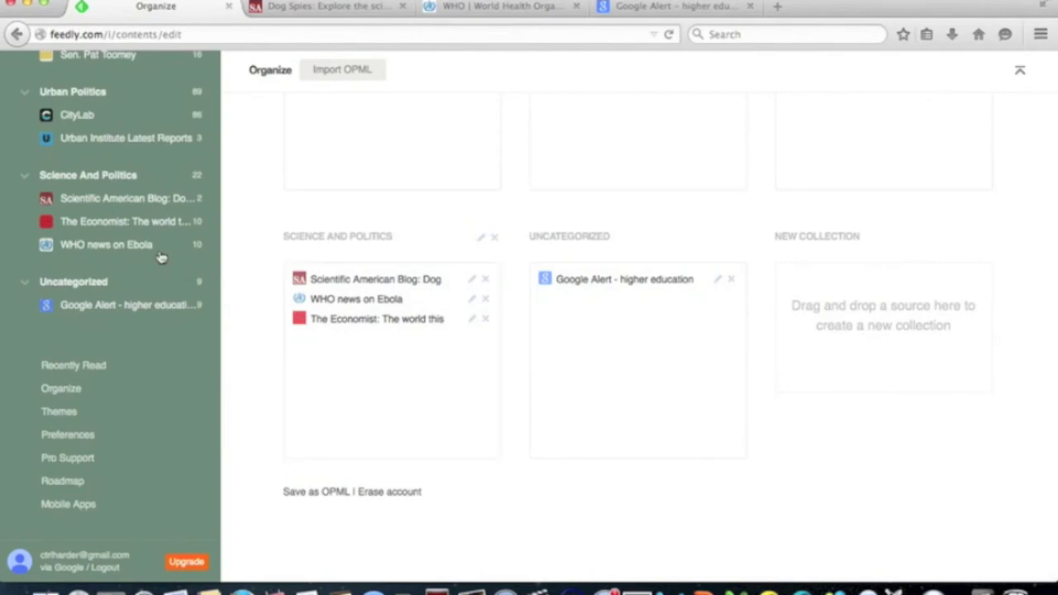
- Start a new collection from the Google Alert - higher education source and begin entering its label
left_click_drag(161, 258, 843, 305)
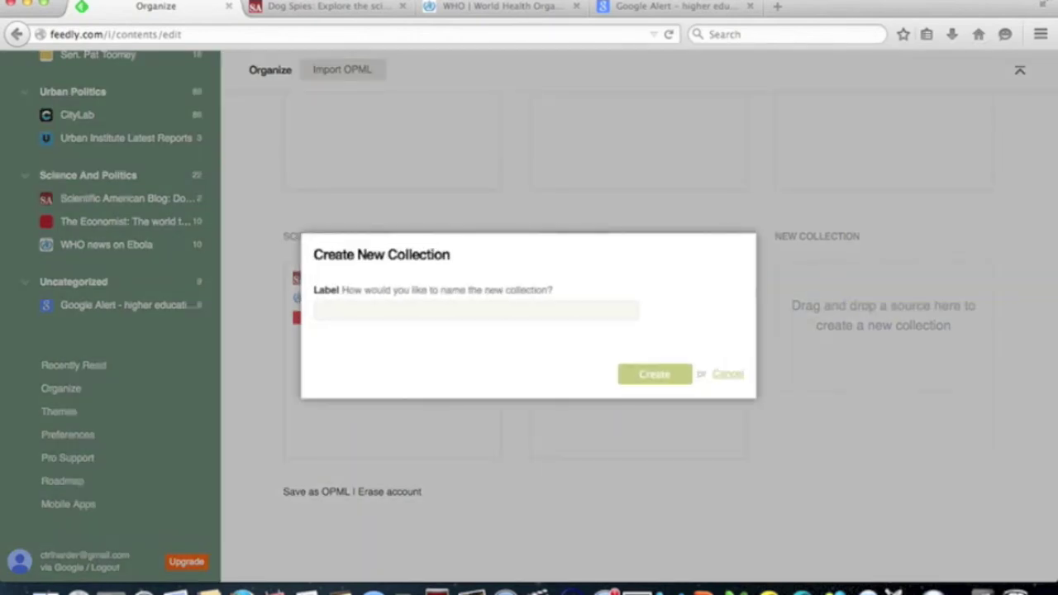
left_click(544, 312)
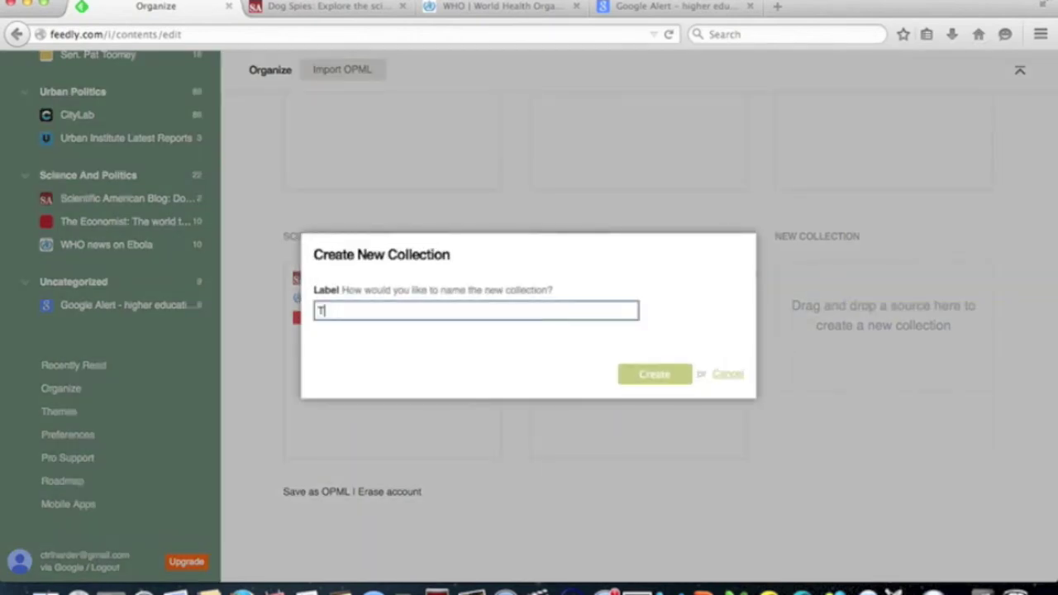